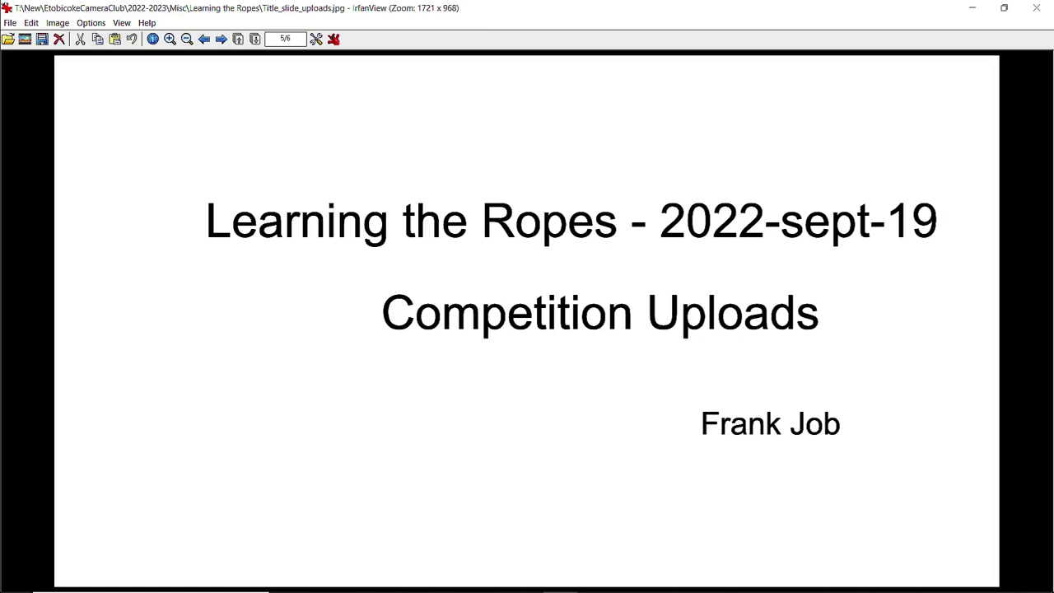
Step: Open the club site in Opera and log in with the saved username and password
{"action": "left_click", "coordinate": [971, 9]}
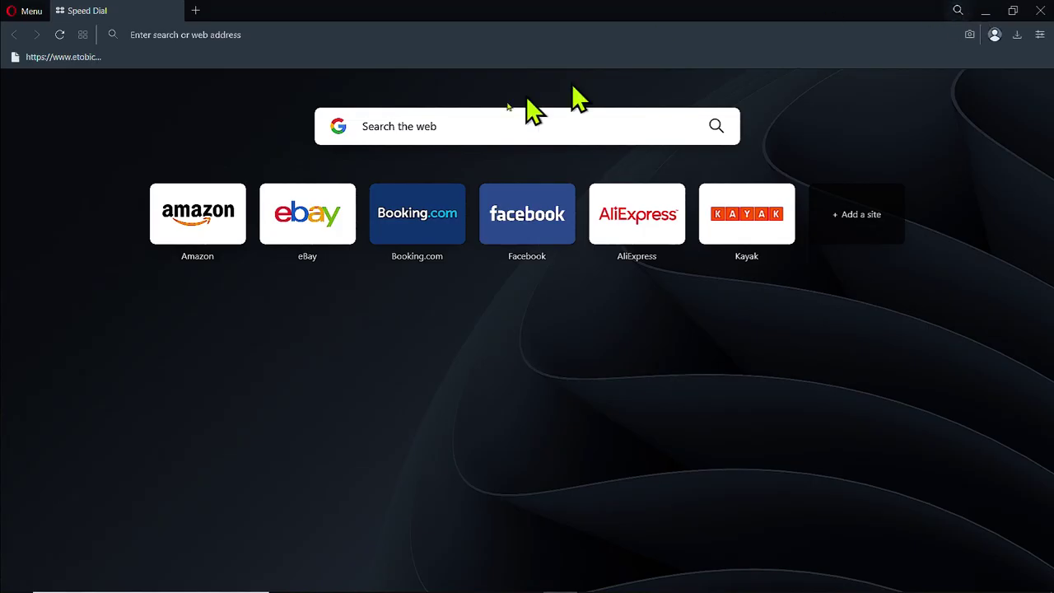
{"action": "left_click", "coordinate": [66, 59]}
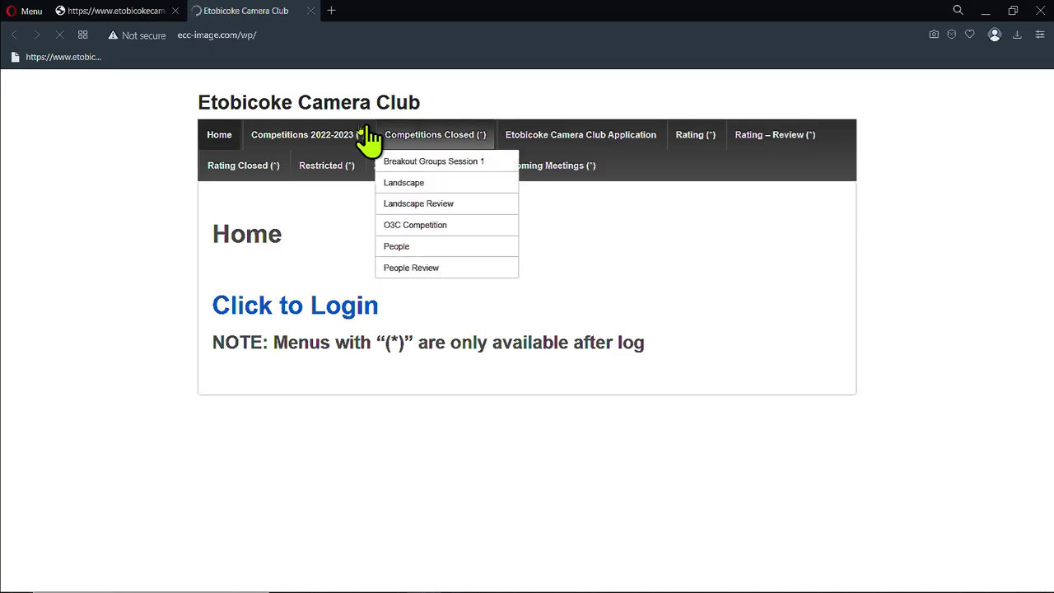
{"action": "left_click", "coordinate": [333, 311]}
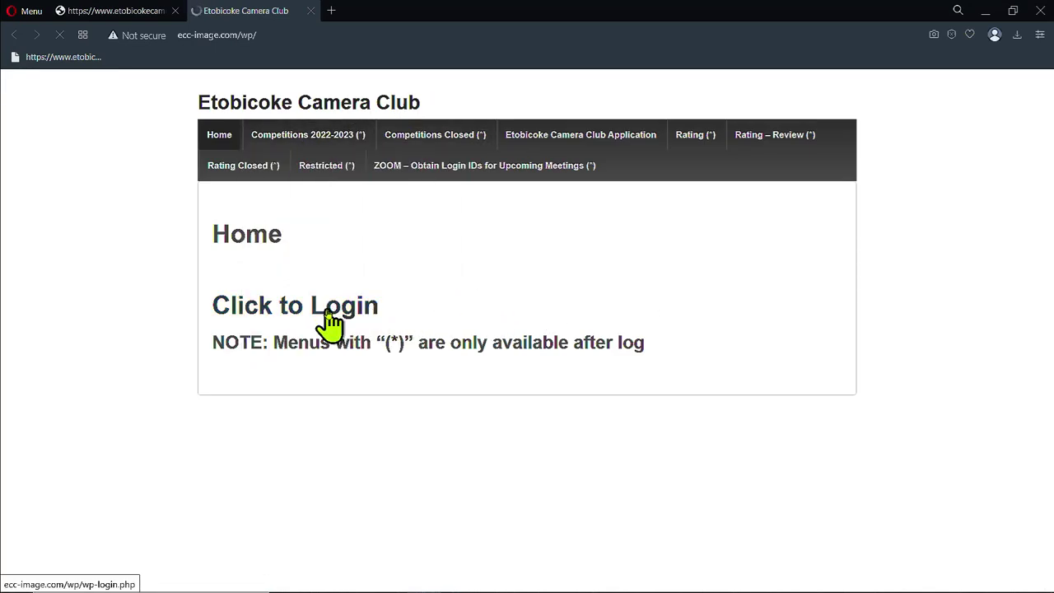
{"action": "left_click", "coordinate": [461, 277]}
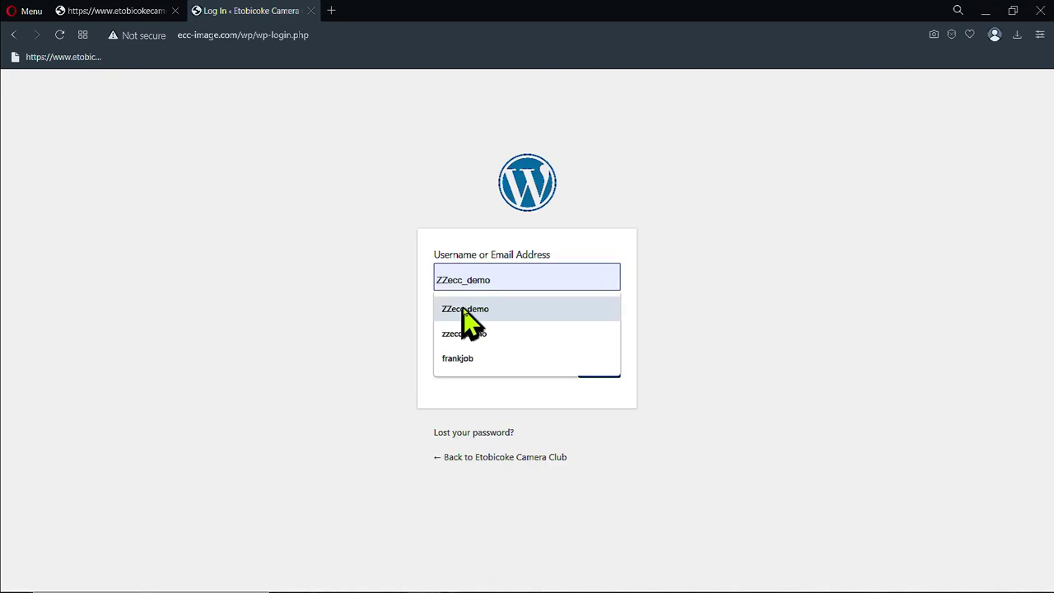
{"action": "left_click", "coordinate": [460, 313]}
{"action": "left_click", "coordinate": [476, 327]}
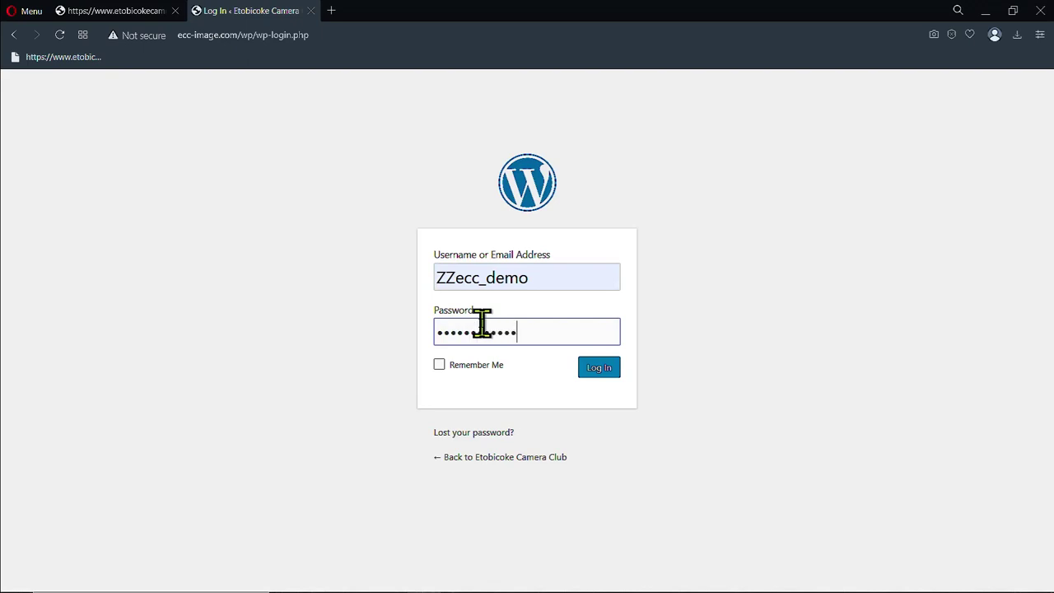
{"action": "left_click", "coordinate": [591, 368]}
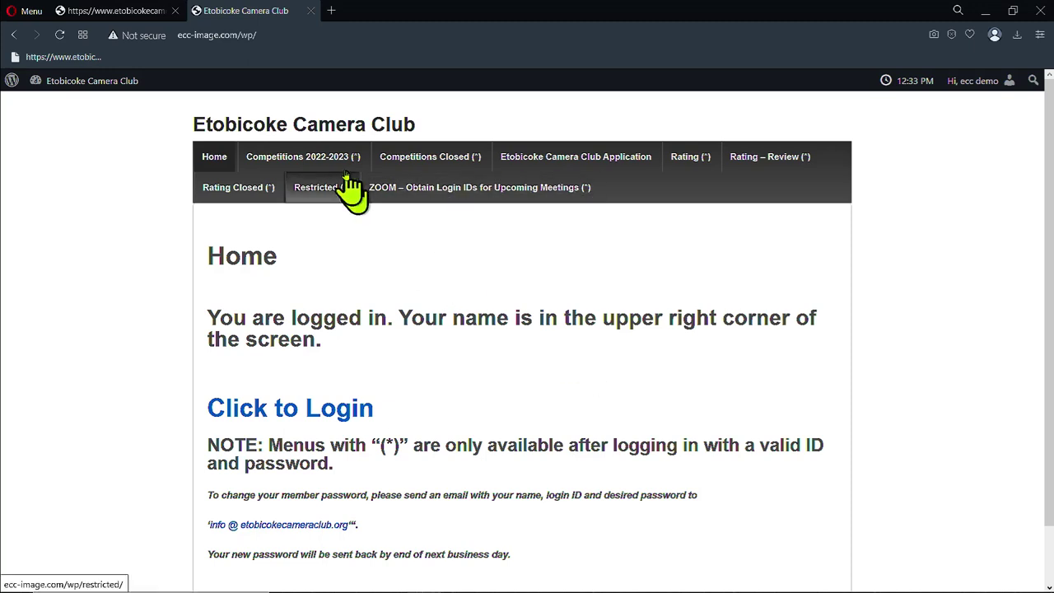
{"action": "mouse_move", "coordinate": [302, 156]}
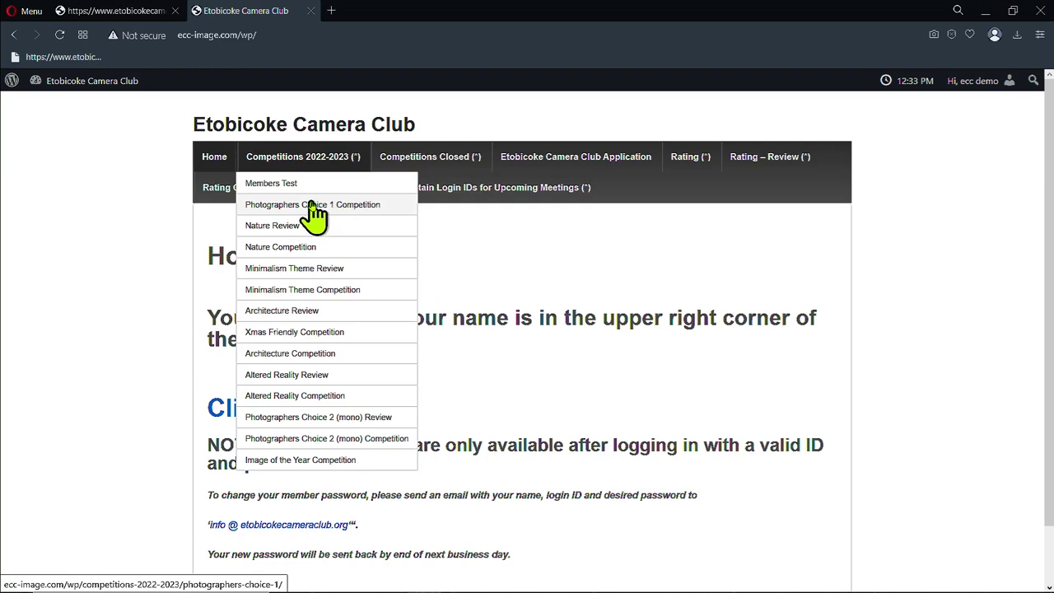
Step: Open the Photographers Choice 1 Competition page from the 2022–2023 competitions
{"action": "left_click", "coordinate": [316, 212]}
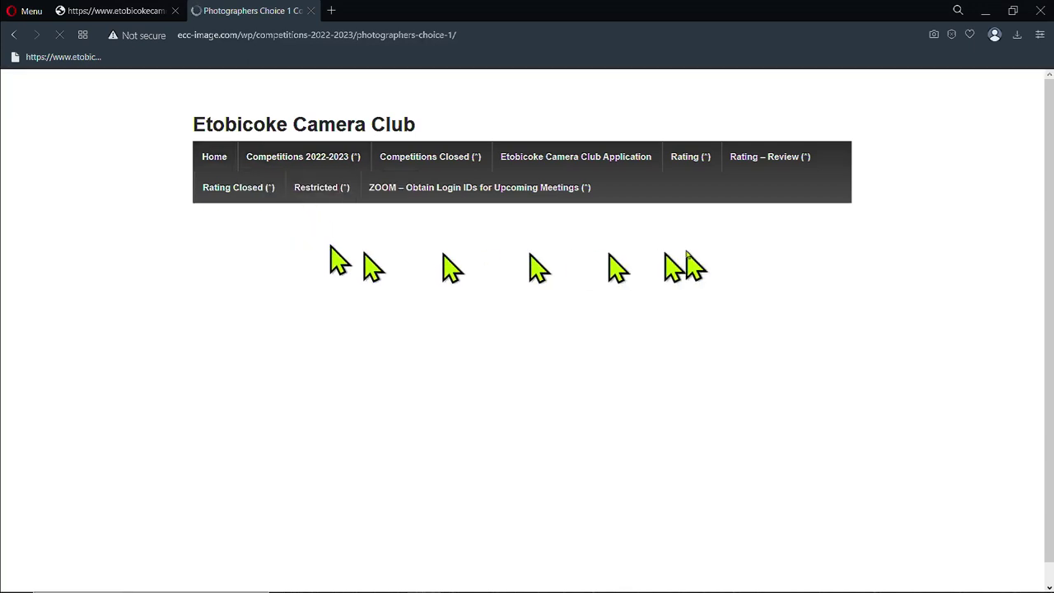
Step: Scroll to the upload form and highlight the 1600 x 1200 maximum size and 4 MB limit
{"action": "scroll", "coordinate": [658, 262], "scroll_direction": "down", "scroll_amount": 3}
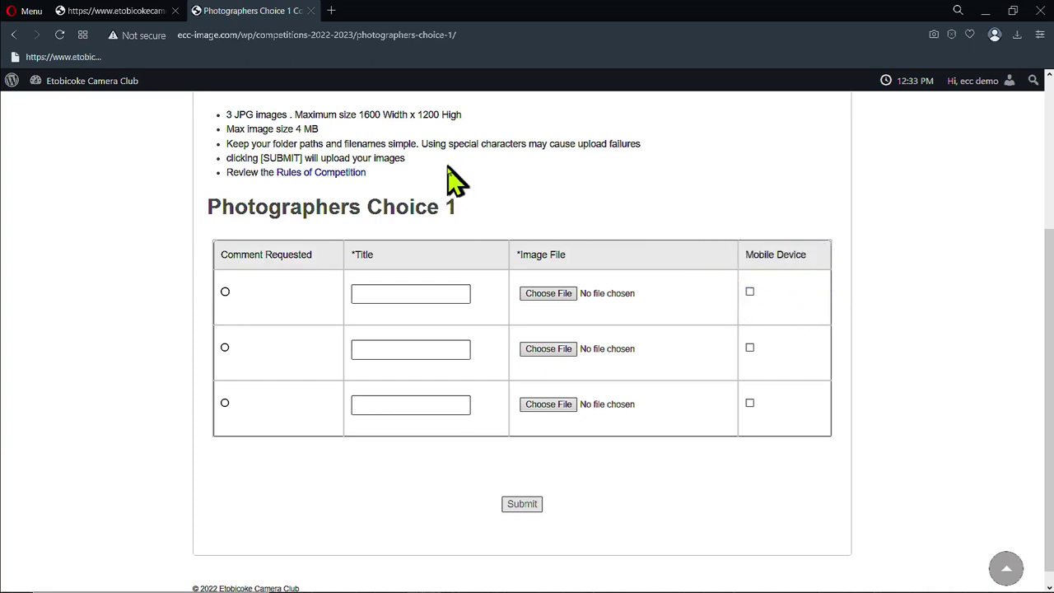
{"action": "left_click_drag", "start_coordinate": [352, 115], "coordinate": [458, 115]}
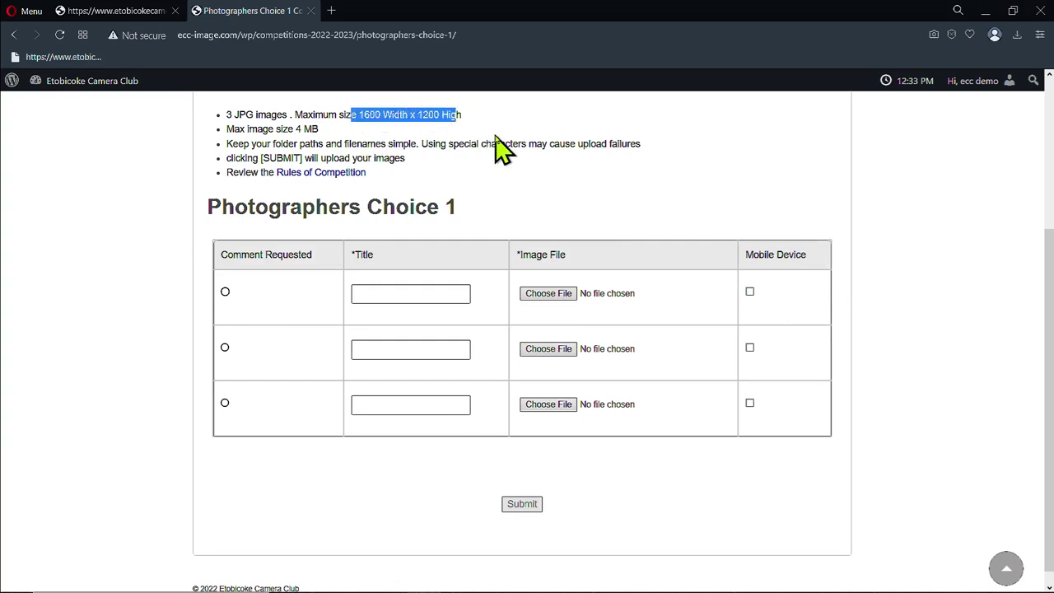
{"action": "left_click_drag", "start_coordinate": [282, 130], "coordinate": [318, 129]}
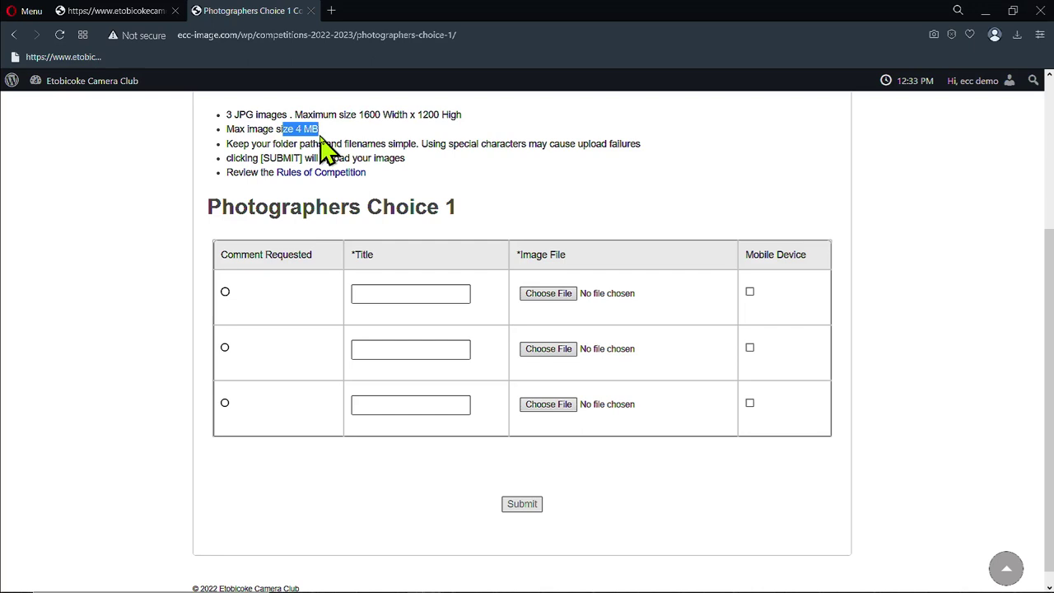
Step: Load DSC_4177-2.jpg into the first entry row and title it 'Falls'
{"action": "left_click", "coordinate": [541, 299]}
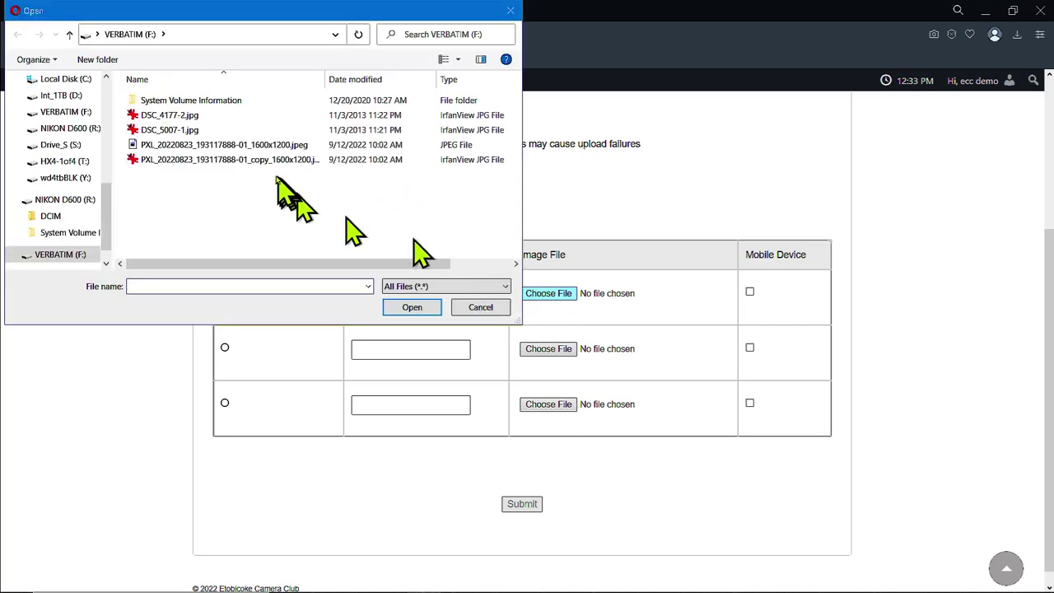
{"action": "left_click", "coordinate": [169, 117]}
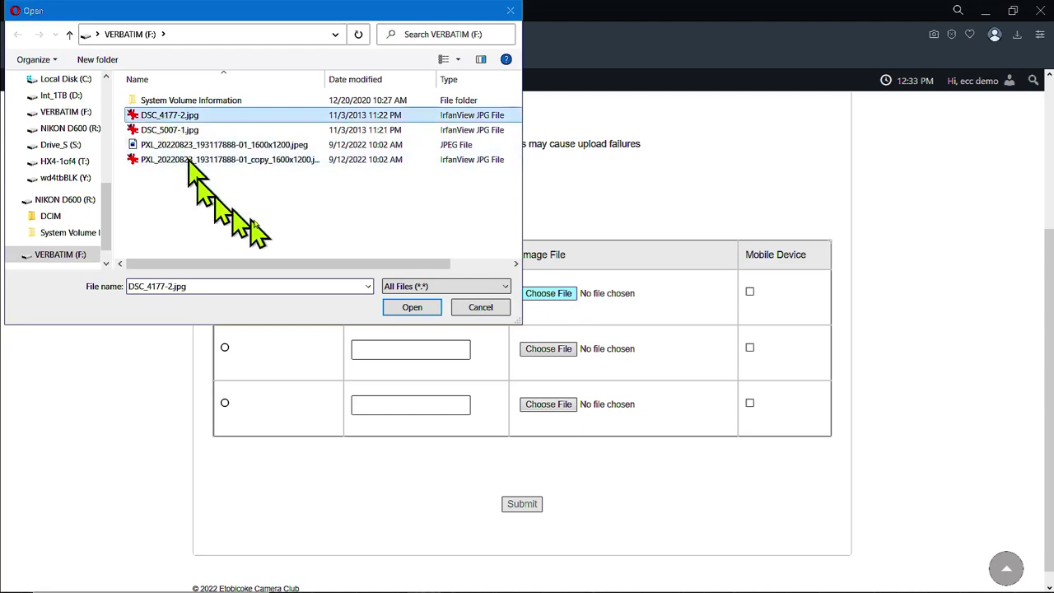
{"action": "left_click", "coordinate": [409, 307]}
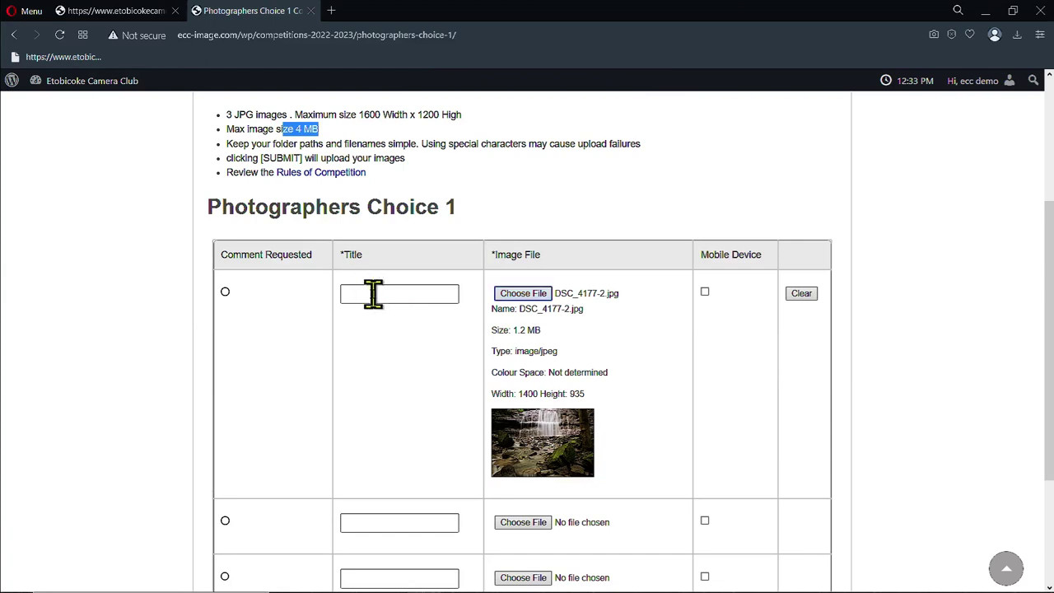
{"action": "left_click", "coordinate": [373, 294]}
{"action": "type", "text": "Falls"}
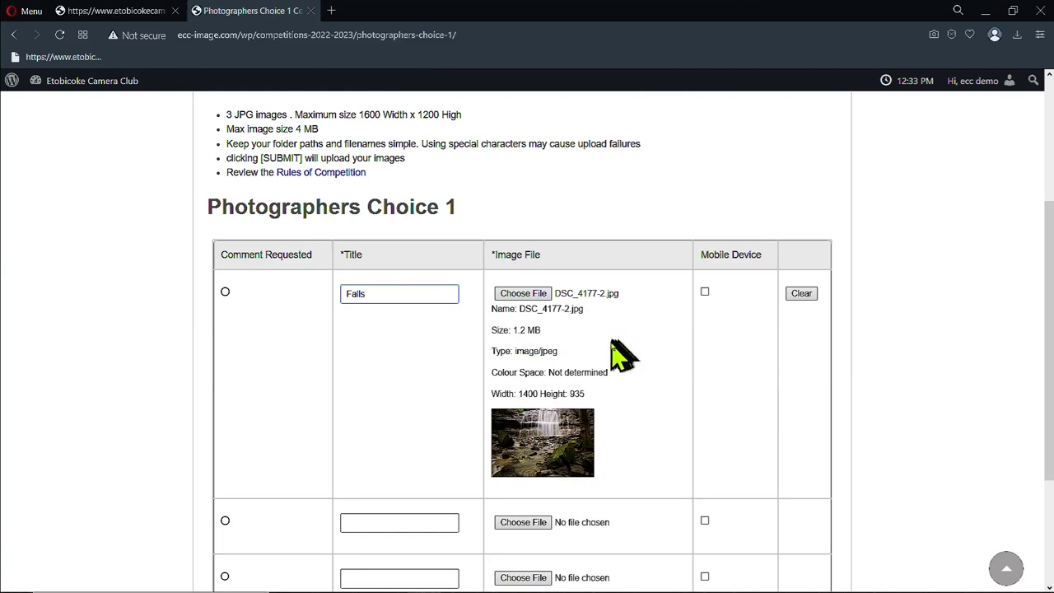
{"action": "scroll", "coordinate": [609, 354], "scroll_direction": "down", "scroll_amount": 2}
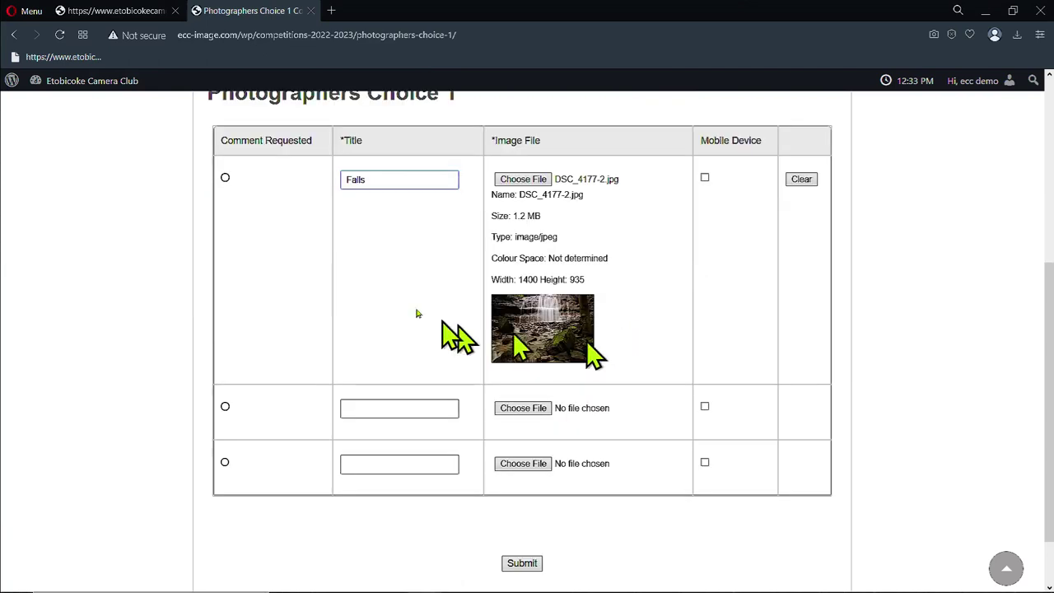
Step: Load DSC_5007-1.jpg into the second row, title it 'Bird', and request comments
{"action": "left_click", "coordinate": [519, 409]}
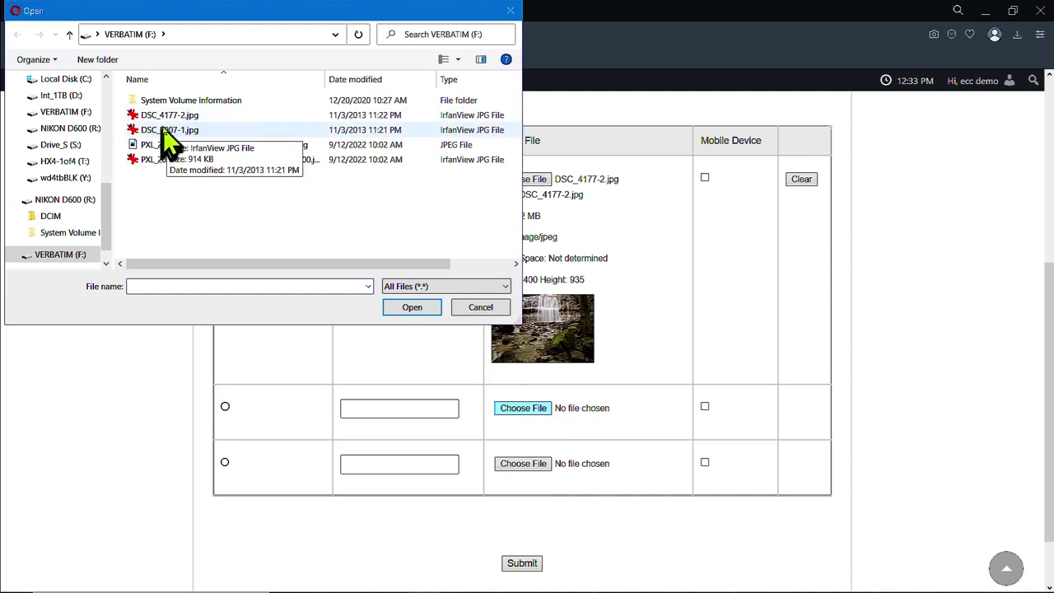
{"action": "left_click", "coordinate": [170, 129]}
{"action": "left_click", "coordinate": [394, 307]}
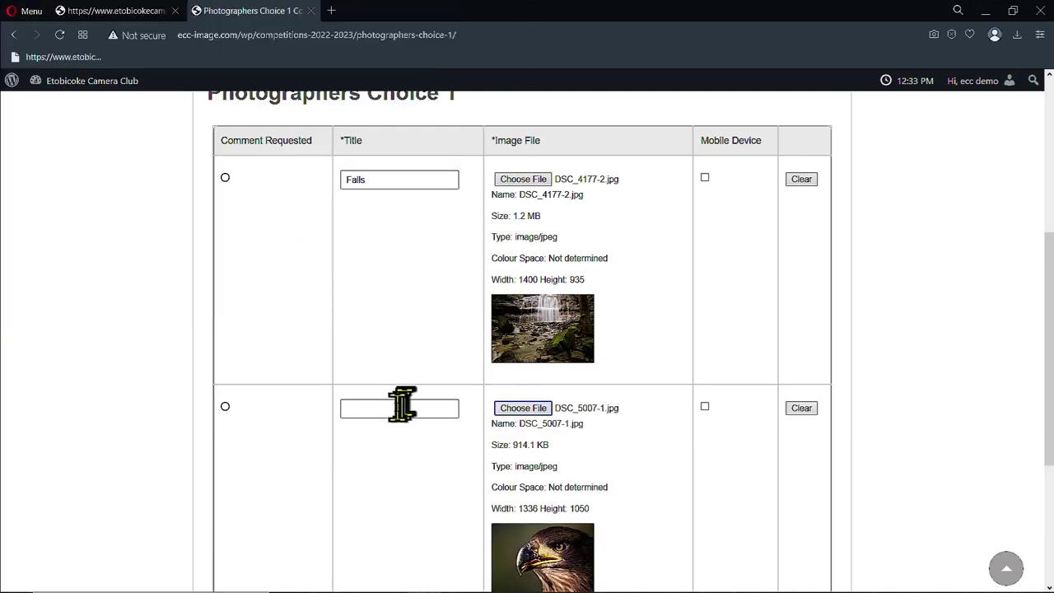
{"action": "left_click", "coordinate": [373, 409]}
{"action": "type", "text": "Bird"}
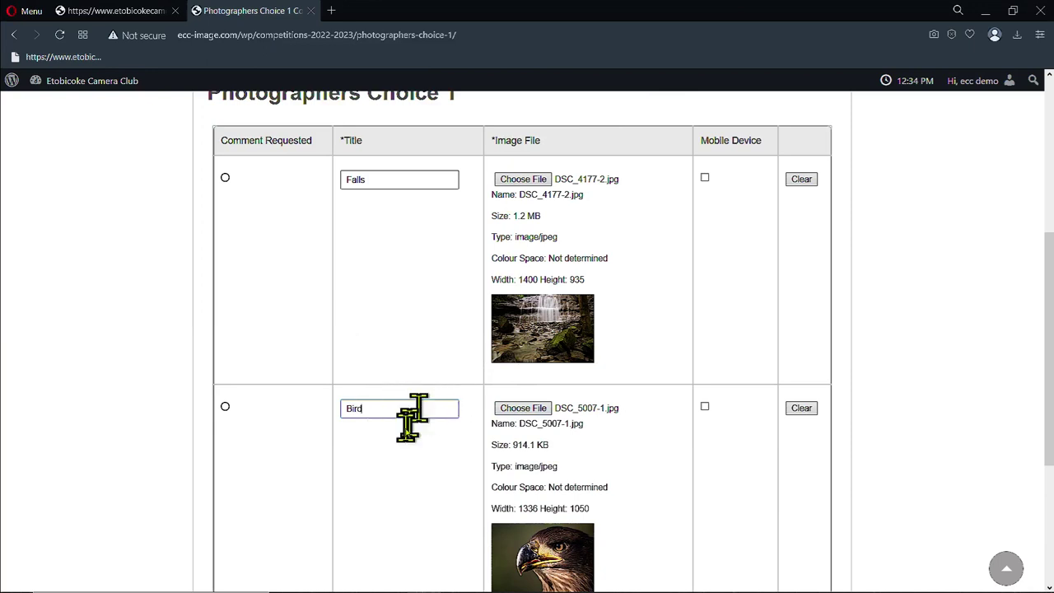
{"action": "left_click", "coordinate": [226, 407]}
{"action": "scroll", "coordinate": [628, 418], "scroll_direction": "down", "scroll_amount": 3}
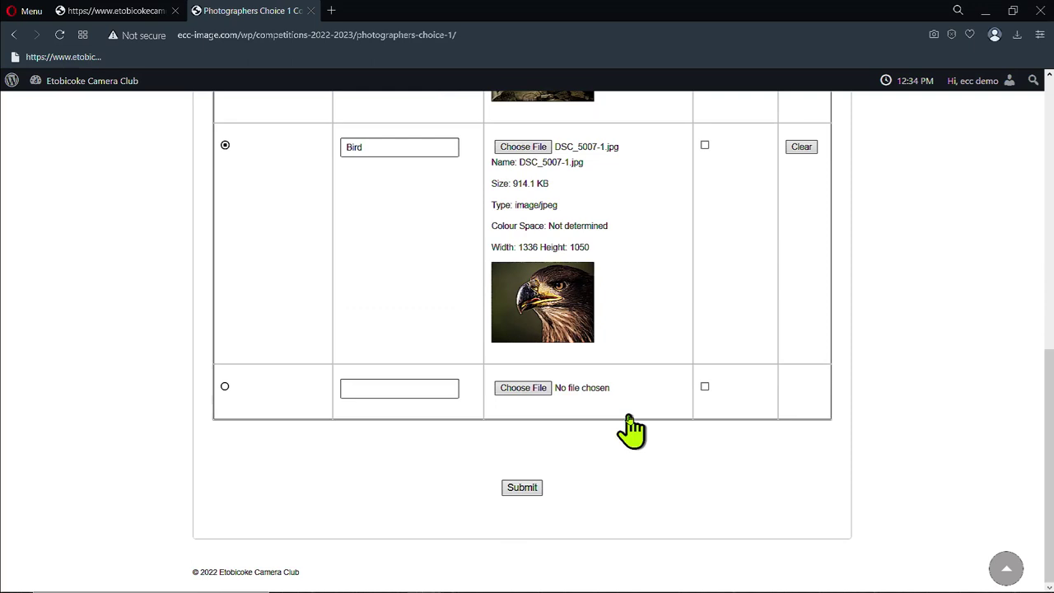
{"action": "left_click", "coordinate": [527, 388]}
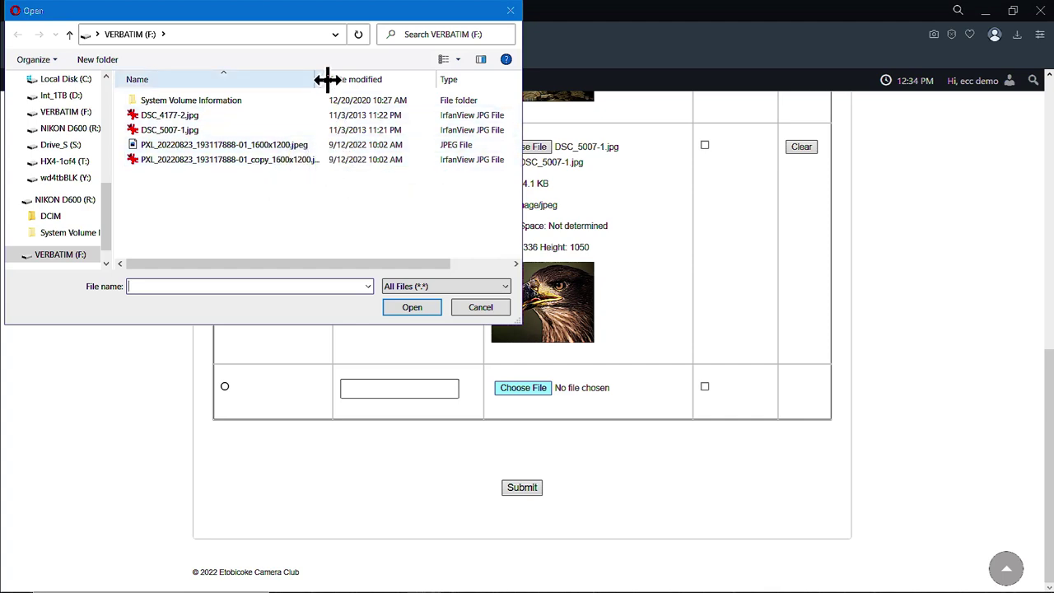
{"action": "left_click_drag", "start_coordinate": [327, 79], "coordinate": [383, 79]}
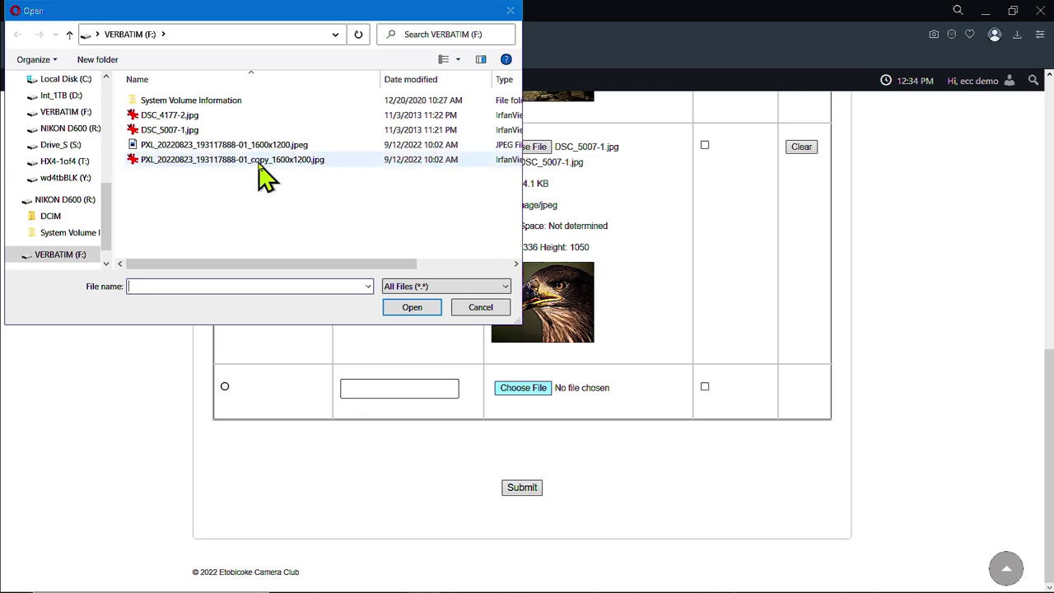
{"action": "left_click", "coordinate": [230, 174]}
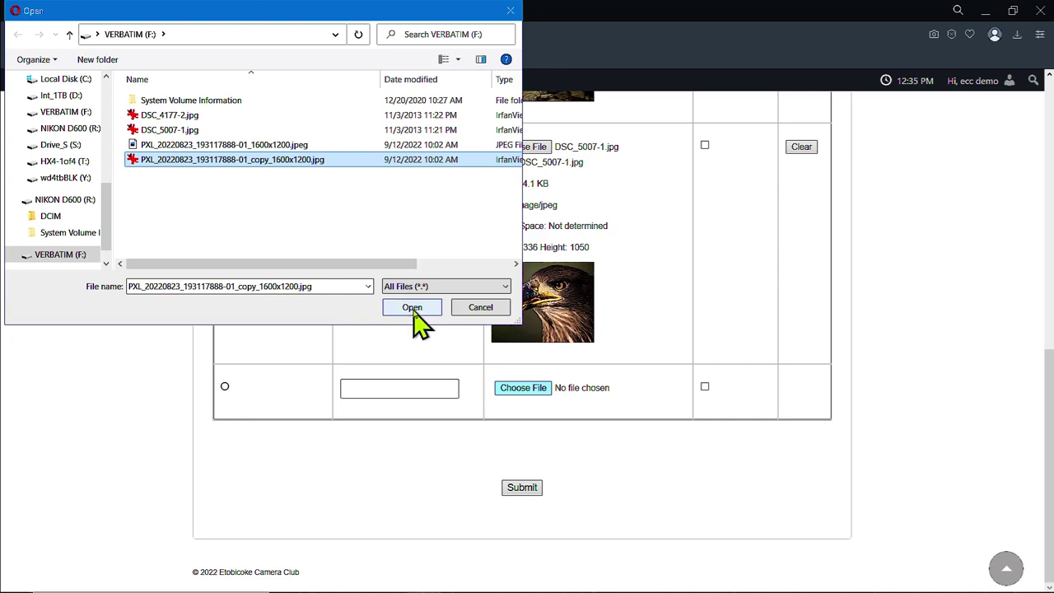
{"action": "left_click", "coordinate": [412, 309]}
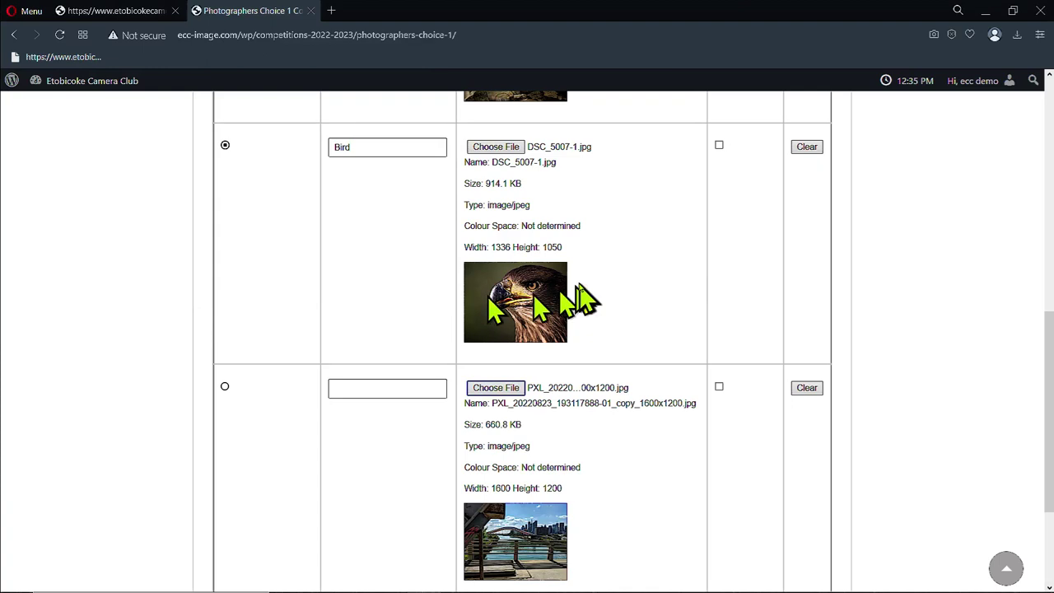
Step: Highlight the bridge photo's 1600x1200 dimensions and tick its Mobile Device box
{"action": "scroll", "coordinate": [576, 302], "scroll_direction": "down", "scroll_amount": 2}
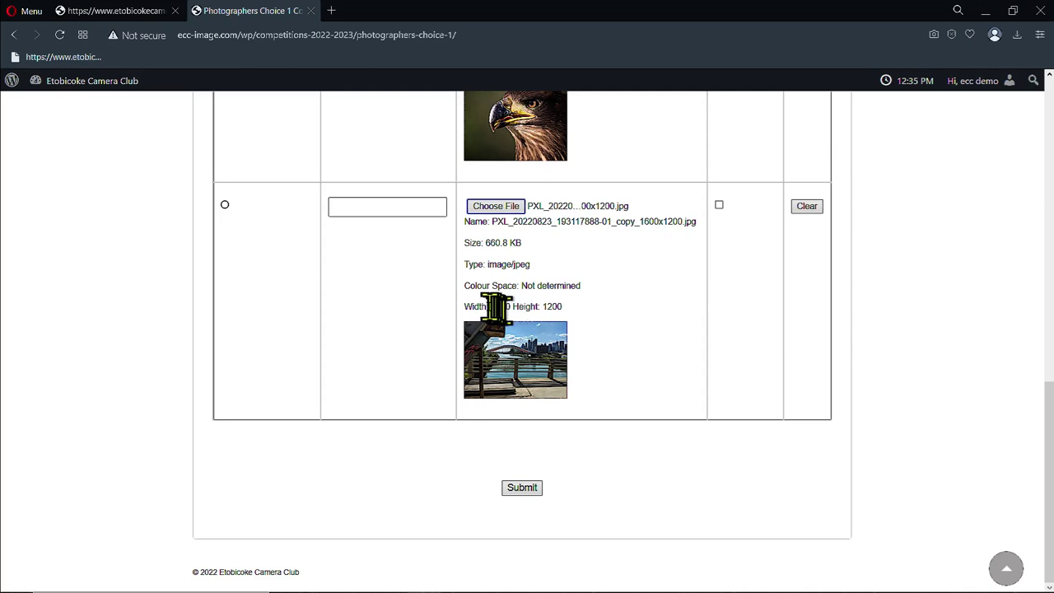
{"action": "left_click_drag", "start_coordinate": [490, 306], "coordinate": [576, 308]}
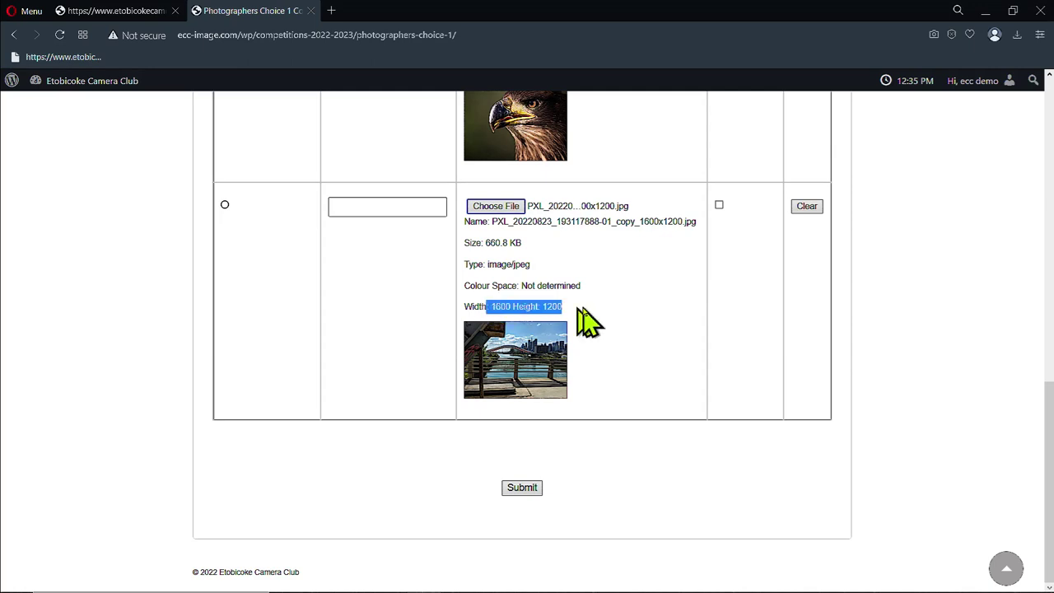
{"action": "left_click", "coordinate": [719, 206]}
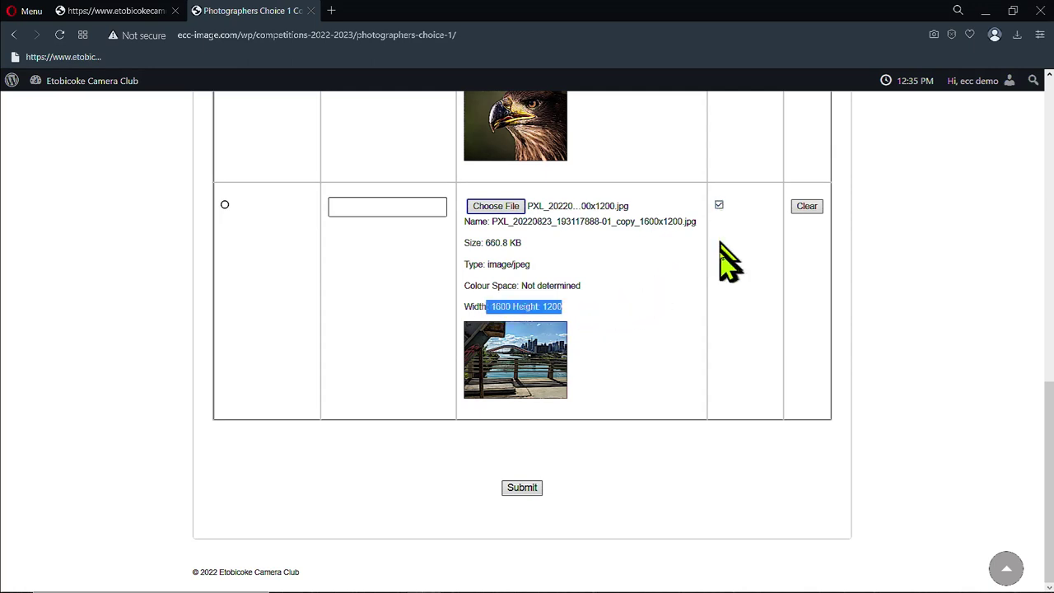
{"action": "scroll", "coordinate": [782, 264], "scroll_direction": "up", "scroll_amount": 2}
{"action": "scroll", "coordinate": [782, 264], "scroll_direction": "up", "scroll_amount": 4}
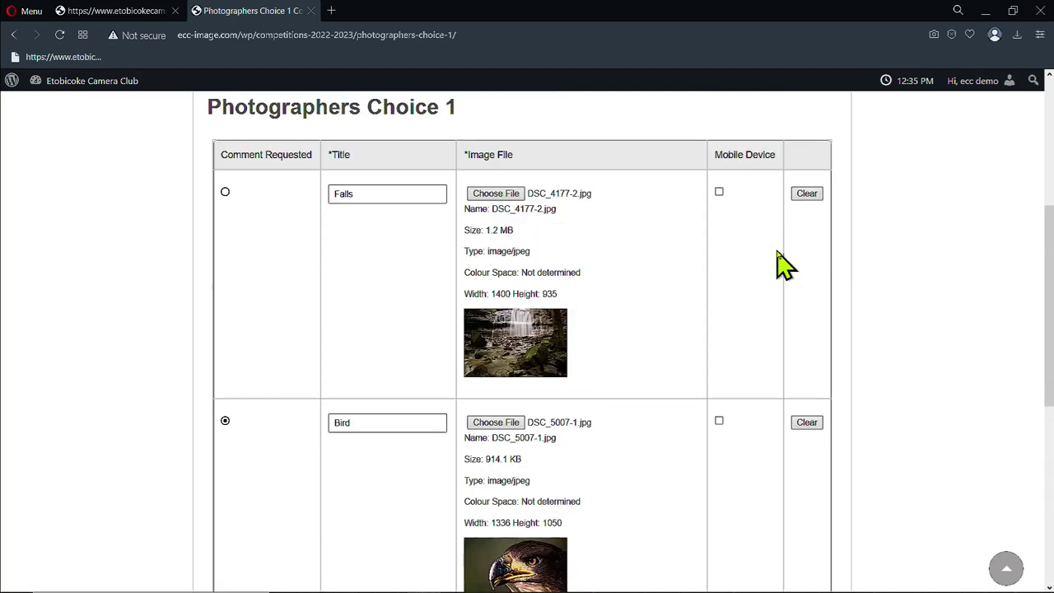
{"action": "scroll", "coordinate": [720, 305], "scroll_direction": "down", "scroll_amount": 4}
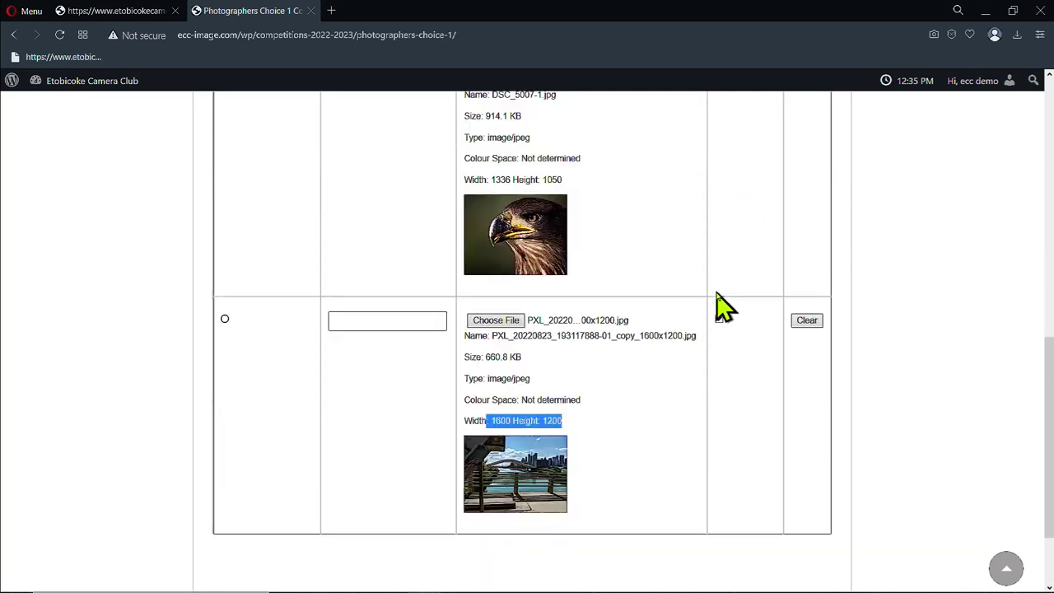
{"action": "scroll", "coordinate": [717, 305], "scroll_direction": "down", "scroll_amount": 1}
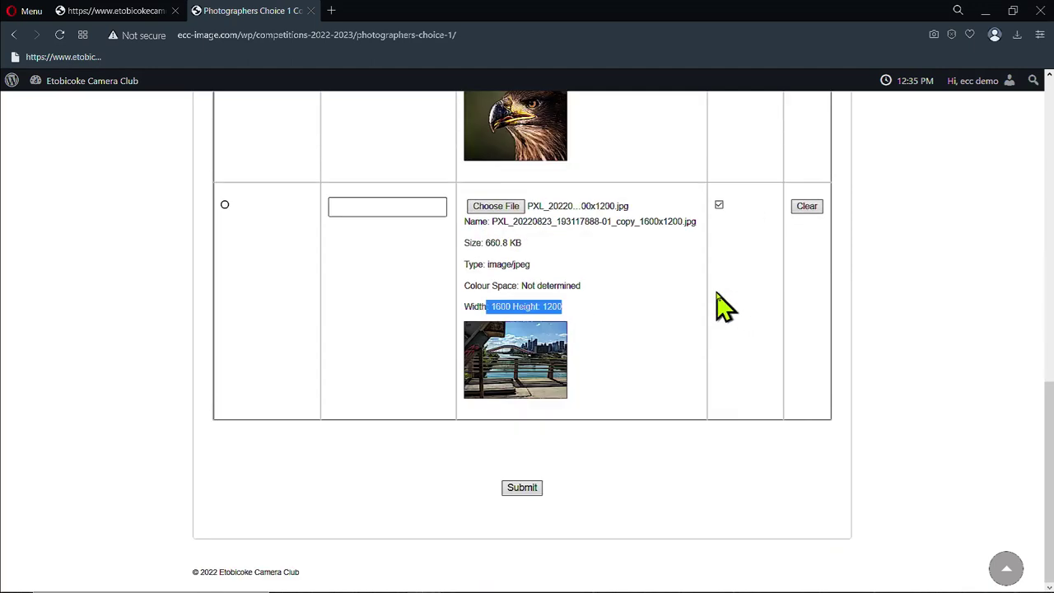
Step: Submit the entries, title the third one 'Bridge' after the missing-title notice, and resubmit
{"action": "left_click", "coordinate": [521, 486]}
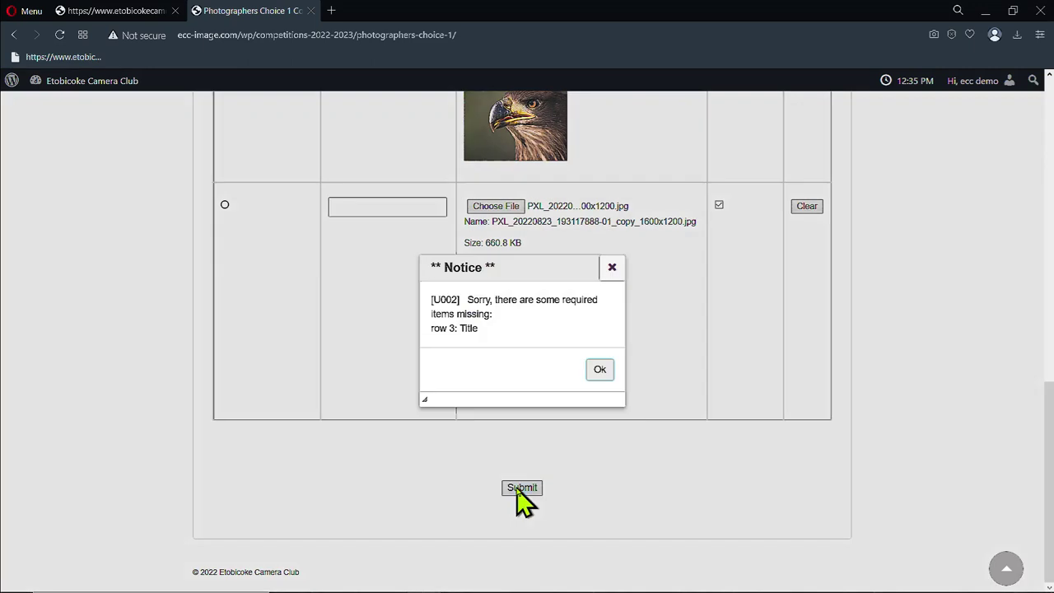
{"action": "left_click", "coordinate": [599, 369]}
{"action": "left_click", "coordinate": [351, 202]}
{"action": "type", "text": "Bridge"}
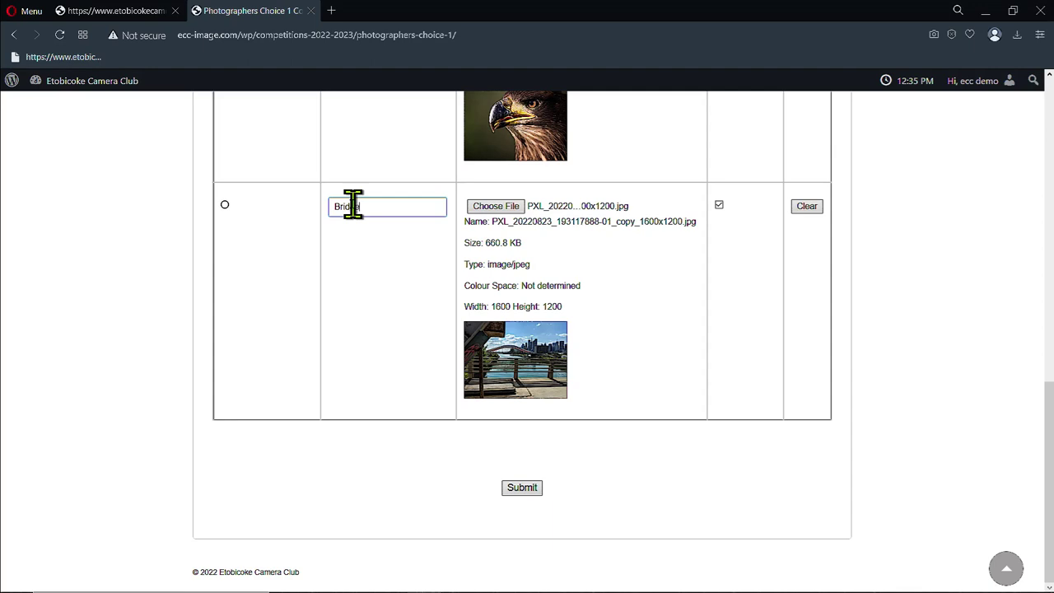
{"action": "left_click", "coordinate": [522, 486]}
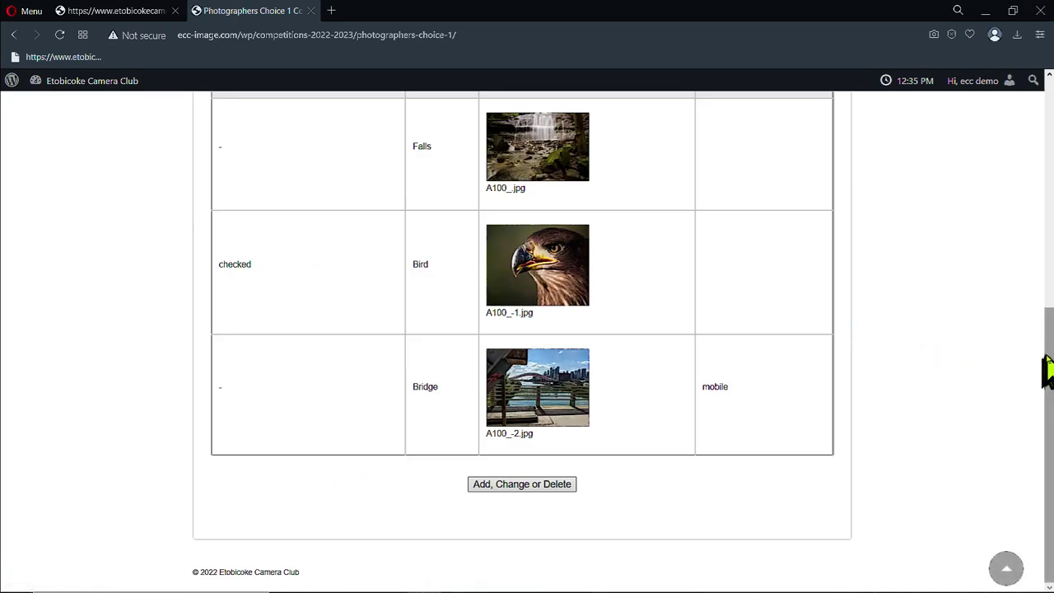
{"action": "left_click_drag", "start_coordinate": [1048, 372], "coordinate": [1049, 307]}
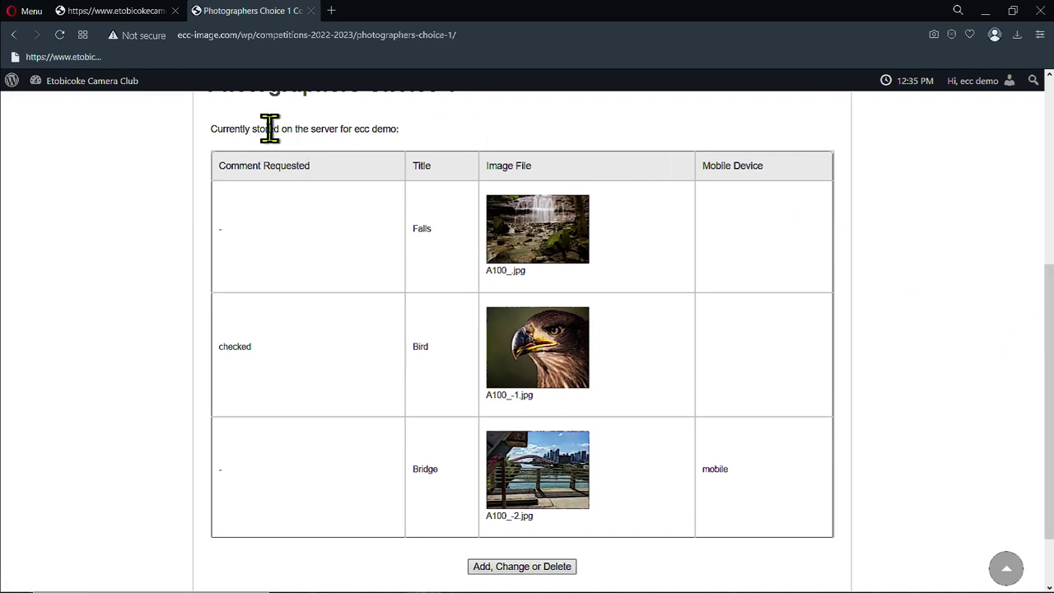
{"action": "left_click_drag", "start_coordinate": [269, 129], "coordinate": [394, 145]}
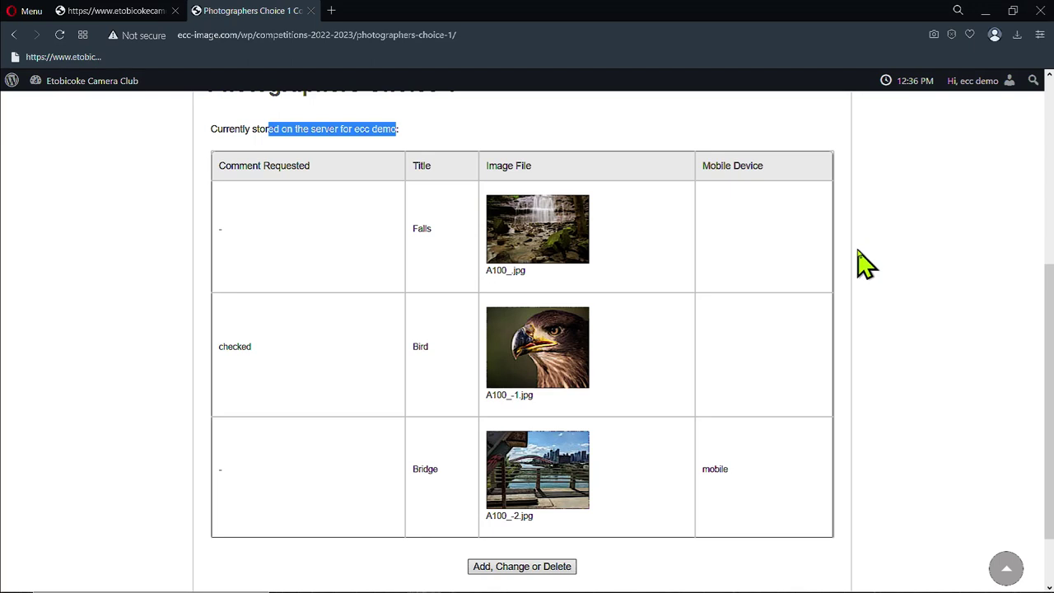
{"action": "scroll", "coordinate": [894, 231], "scroll_direction": "down", "scroll_amount": 1}
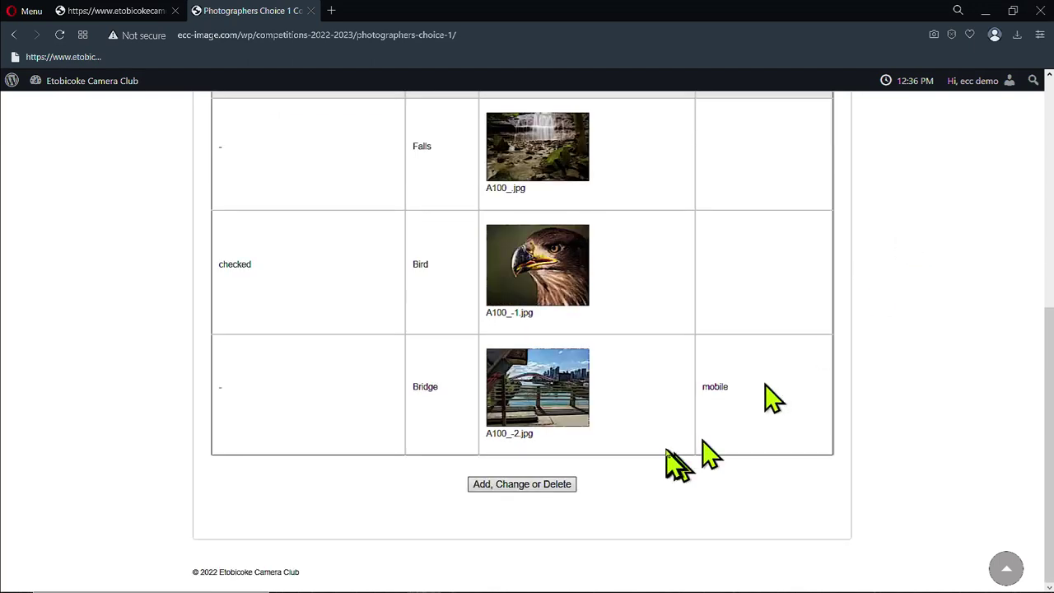
Step: Delete the Bird entry and resubmit the remaining Falls and Bridge entries
{"action": "left_click", "coordinate": [545, 486]}
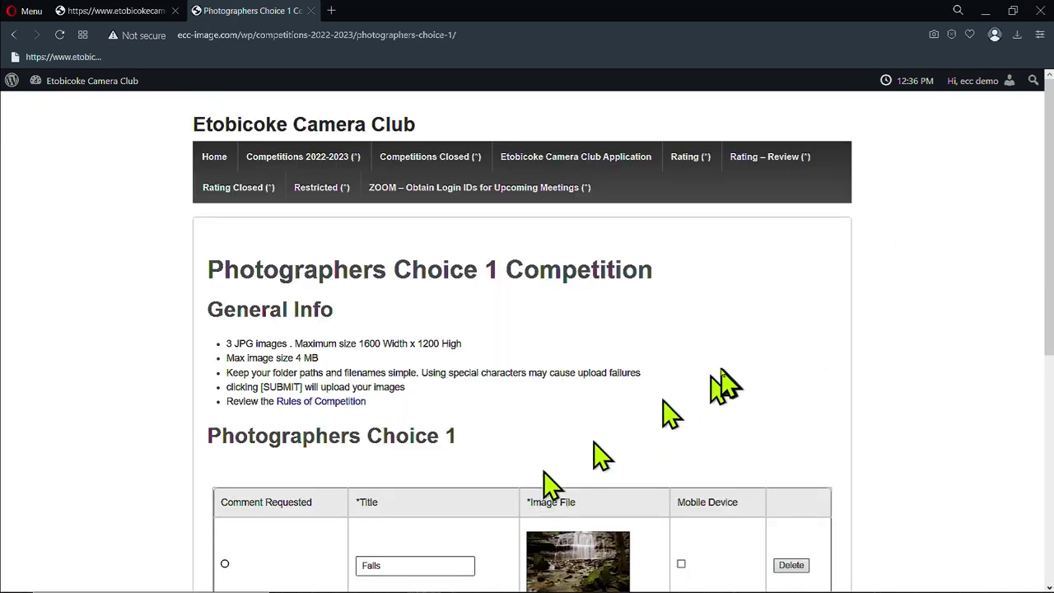
{"action": "scroll", "coordinate": [725, 391], "scroll_direction": "down", "scroll_amount": 5}
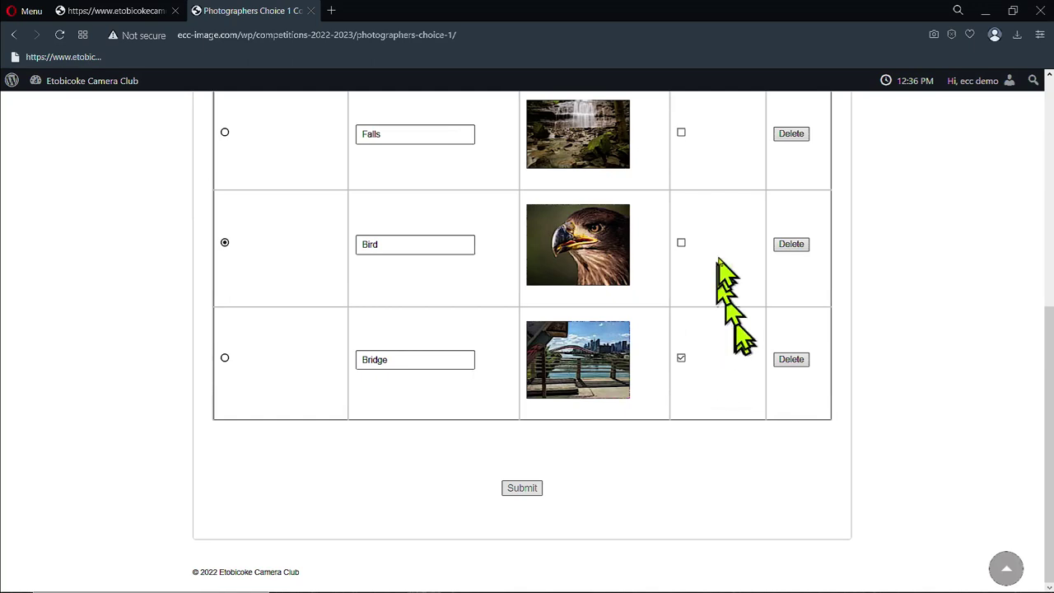
{"action": "left_click", "coordinate": [793, 245]}
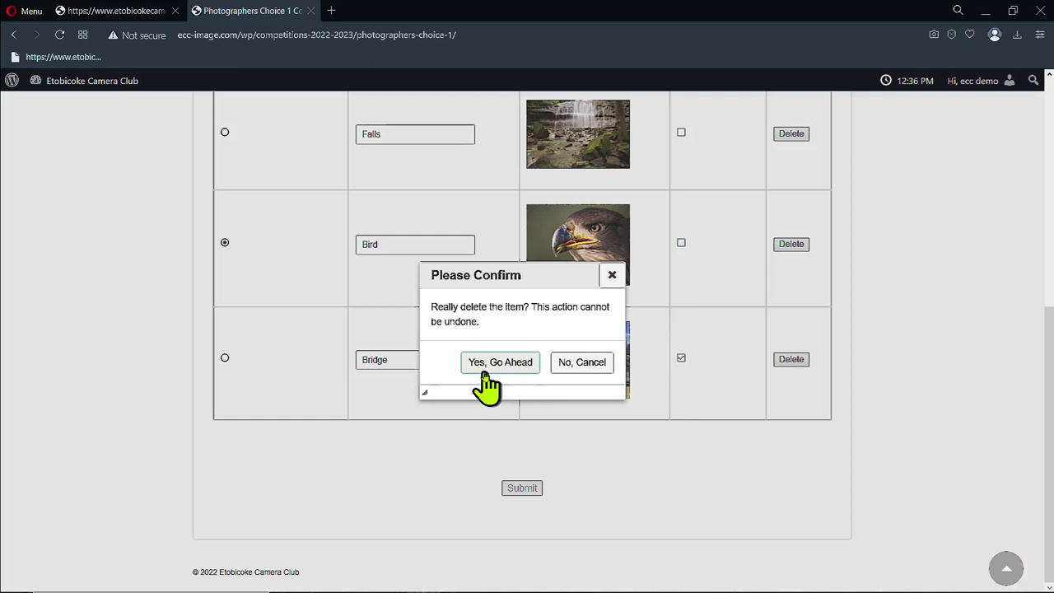
{"action": "left_click", "coordinate": [500, 363]}
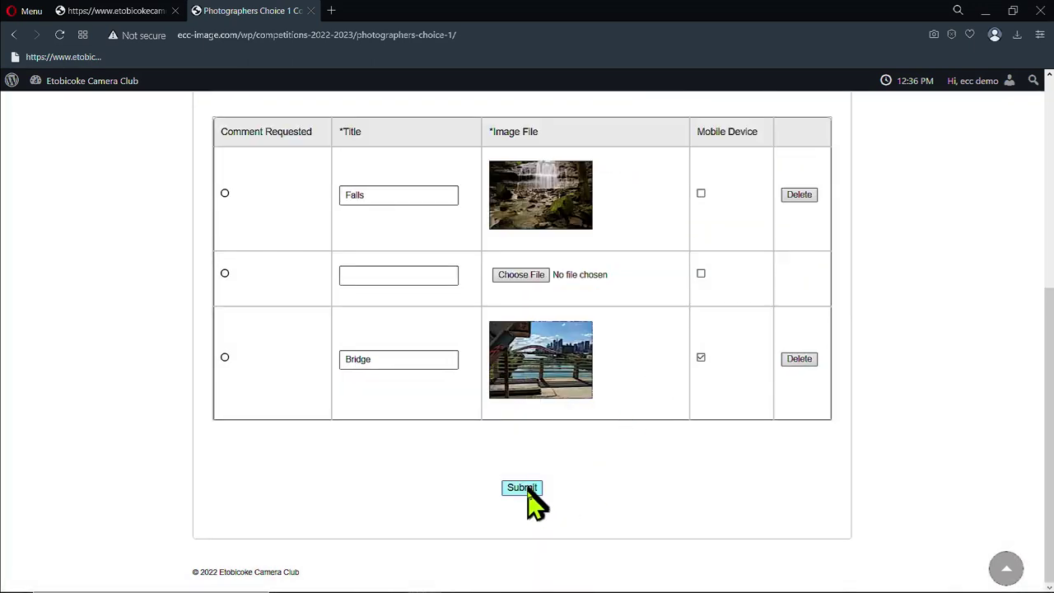
{"action": "left_click", "coordinate": [528, 491]}
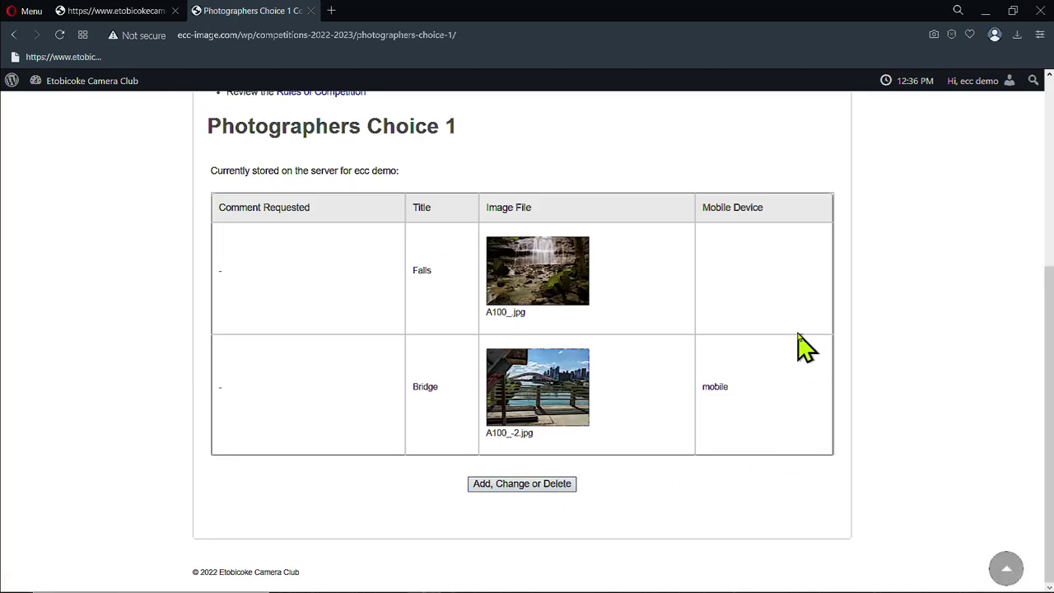
Step: Reopen the stored entries for editing and scroll back to the top of the form
{"action": "left_click", "coordinate": [505, 488]}
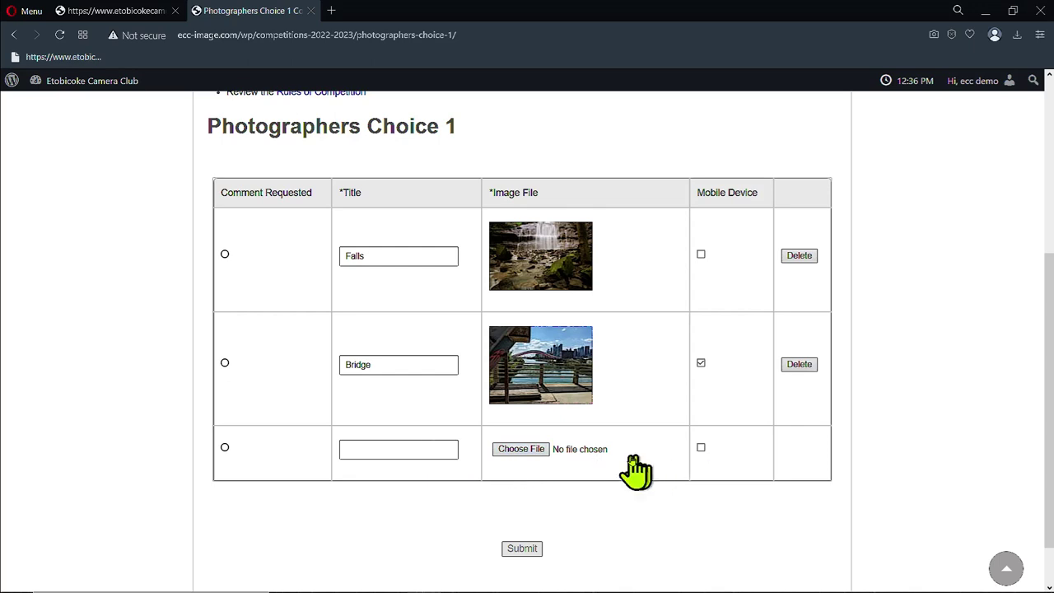
{"action": "scroll", "coordinate": [802, 391], "scroll_direction": "up", "scroll_amount": 4}
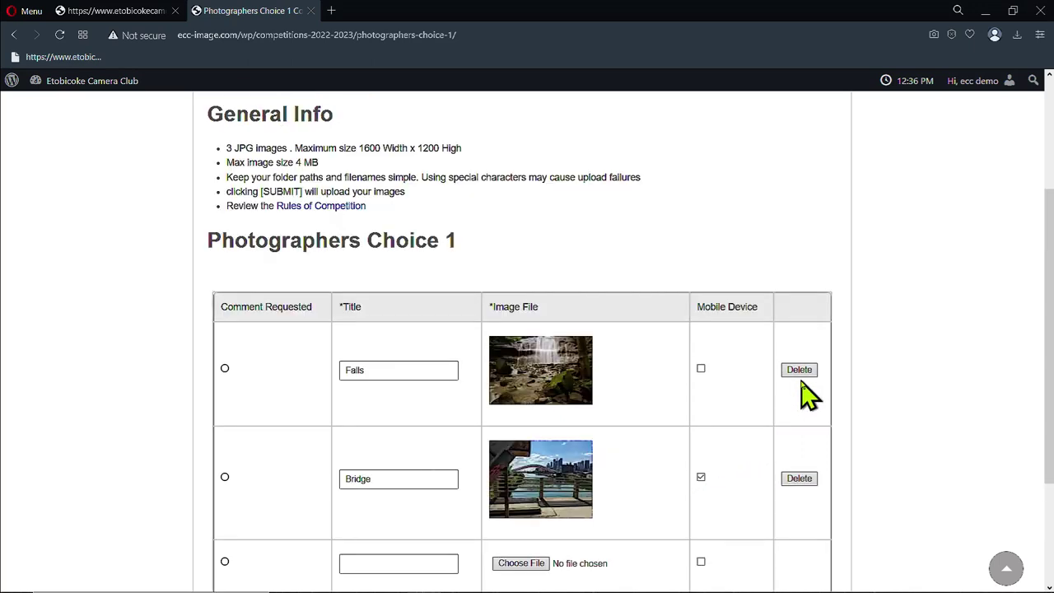